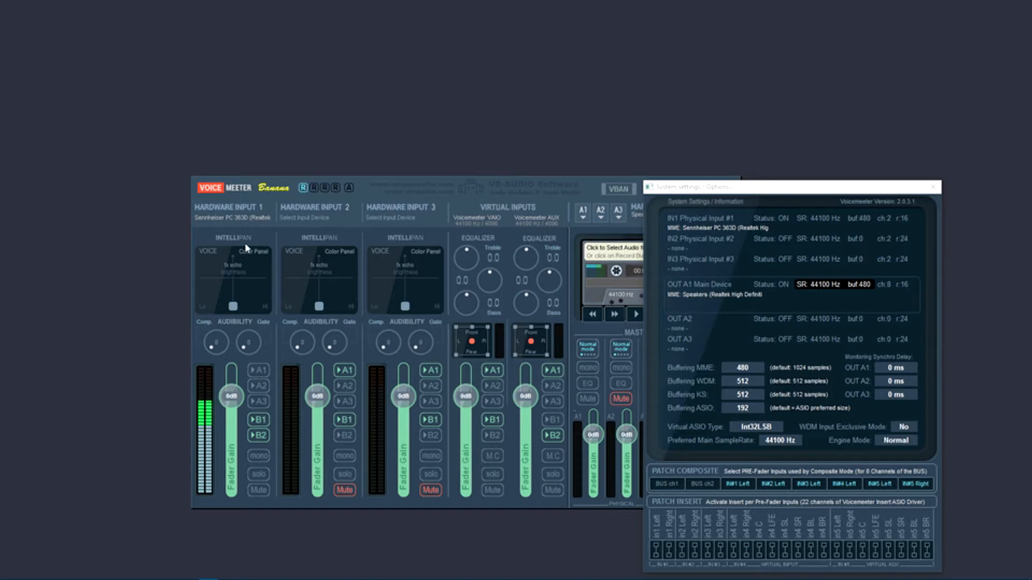
# Check the device choices offered for Hardware Input 1 and try toggling its A1 output routing
pyautogui.click(248, 212)
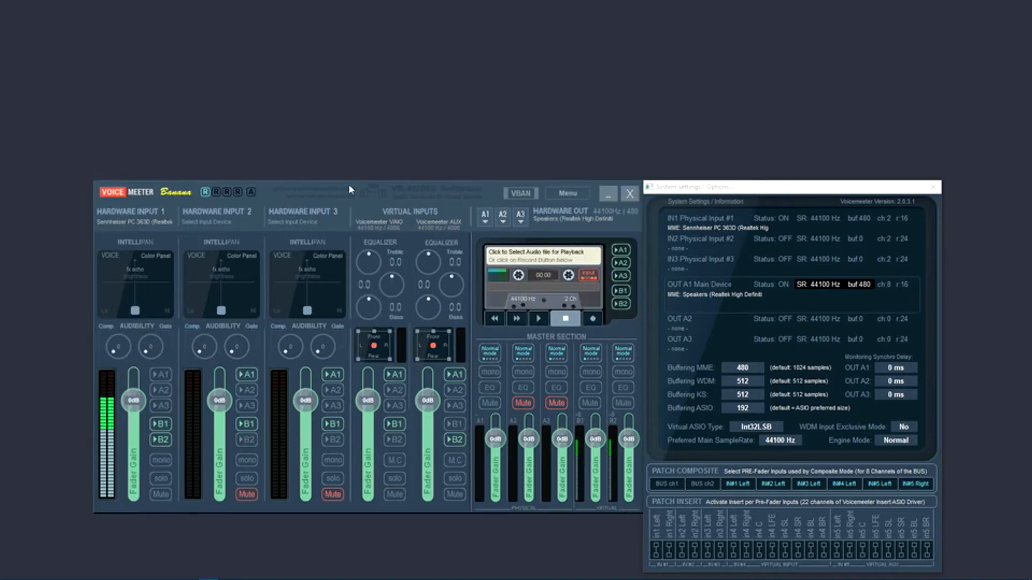
pyautogui.click(161, 218)
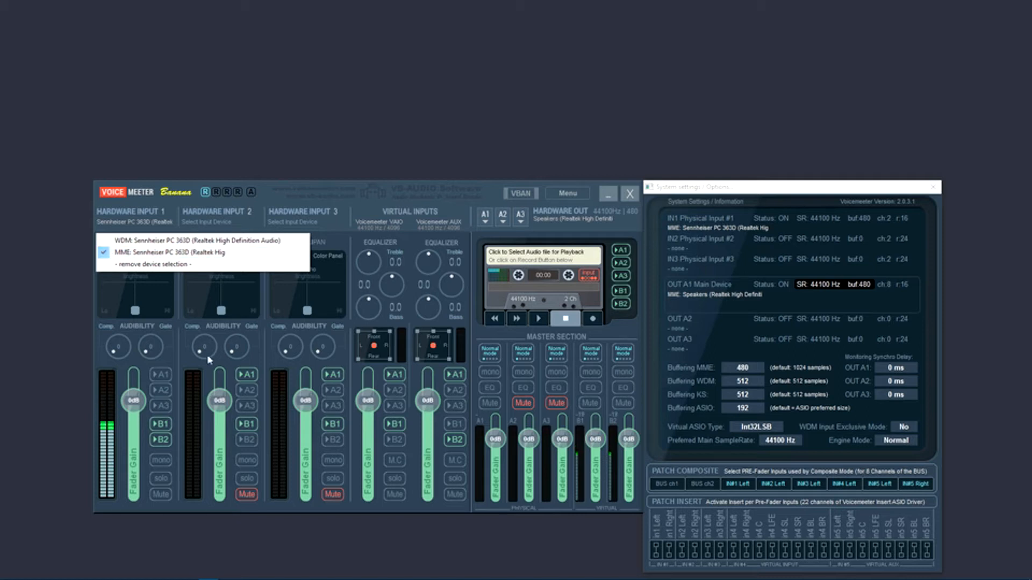
pyautogui.click(169, 376)
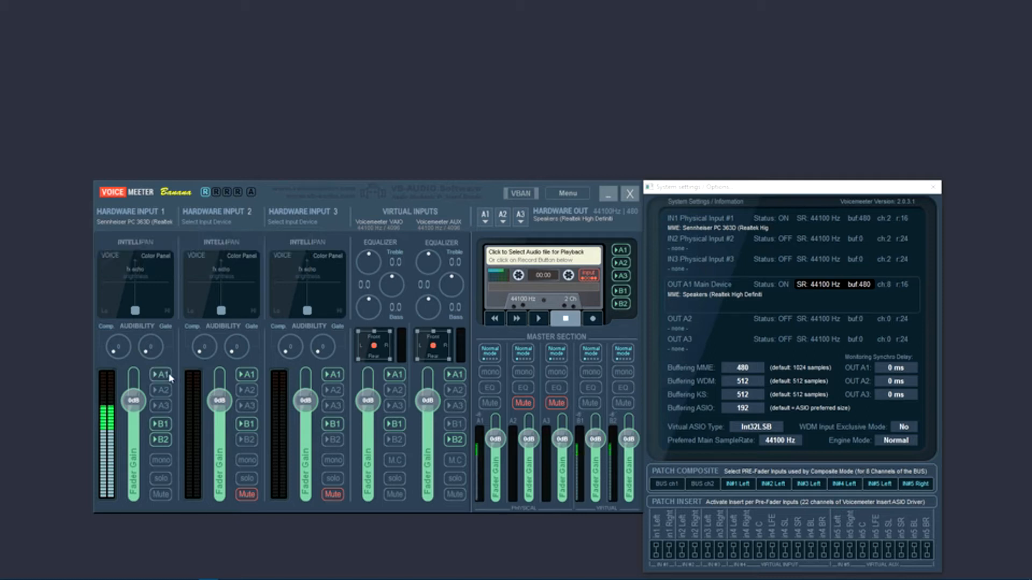
pyautogui.click(169, 376)
pyautogui.click(164, 224)
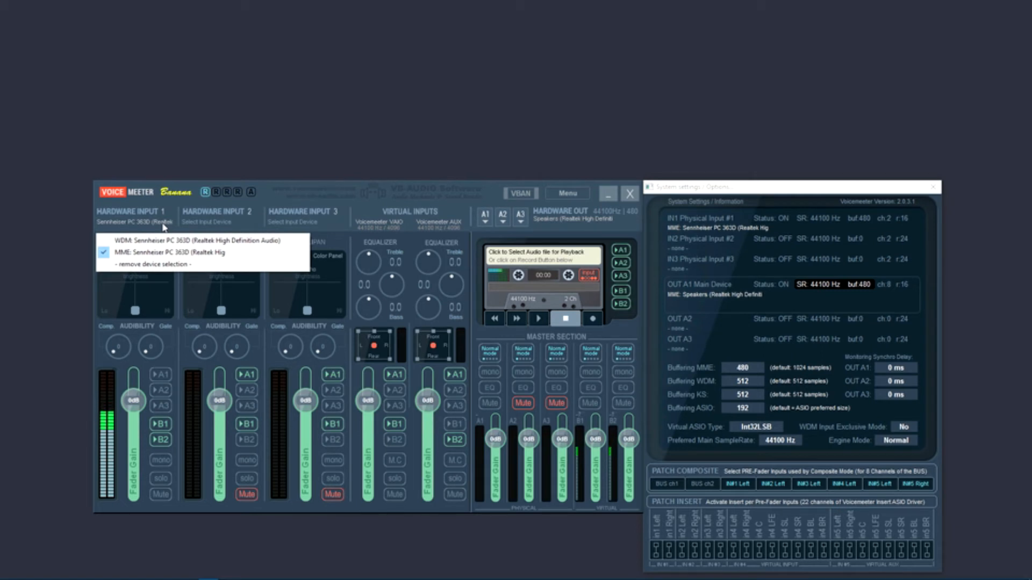
# Set the MME buffering to 1024 samples, accepting the parameter warning
pyautogui.click(750, 369)
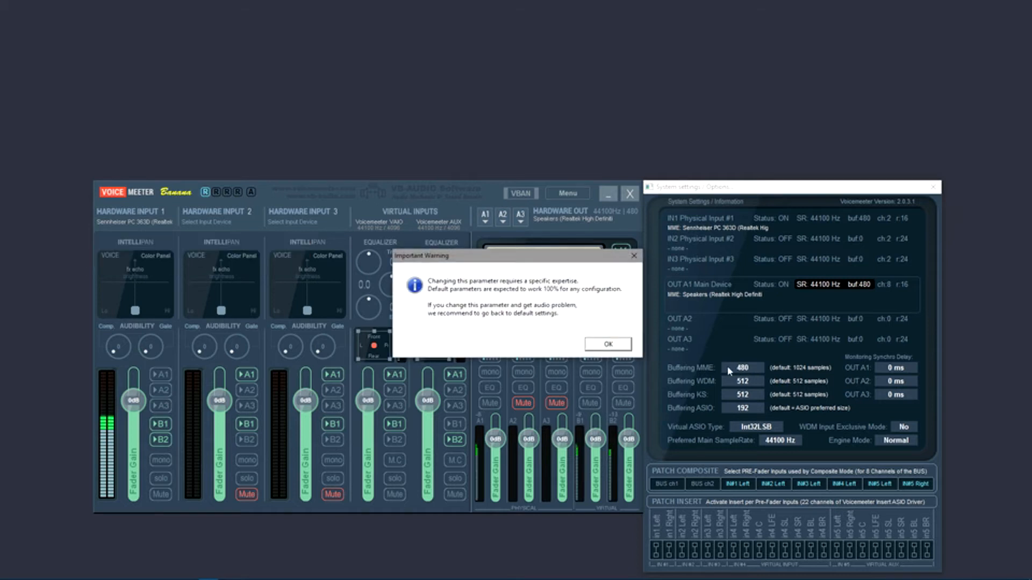
pyautogui.click(608, 345)
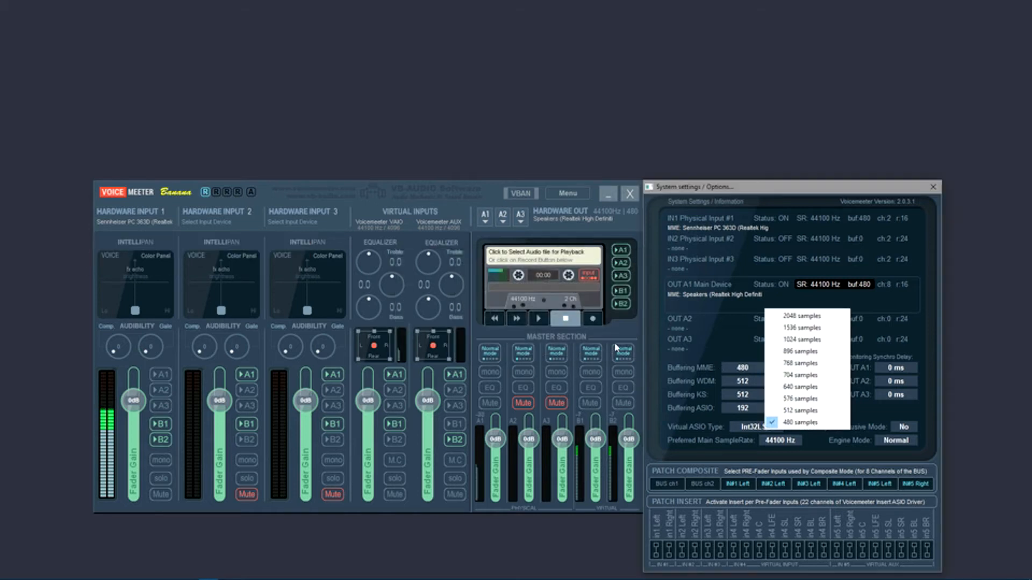
pyautogui.click(810, 343)
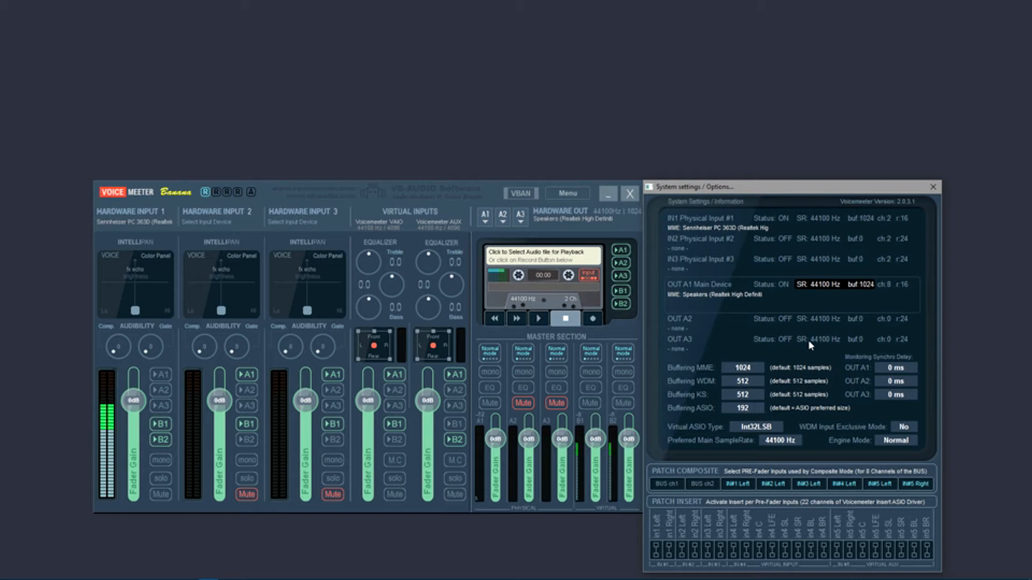
# Set the MME buffering to 480 samples
pyautogui.click(753, 367)
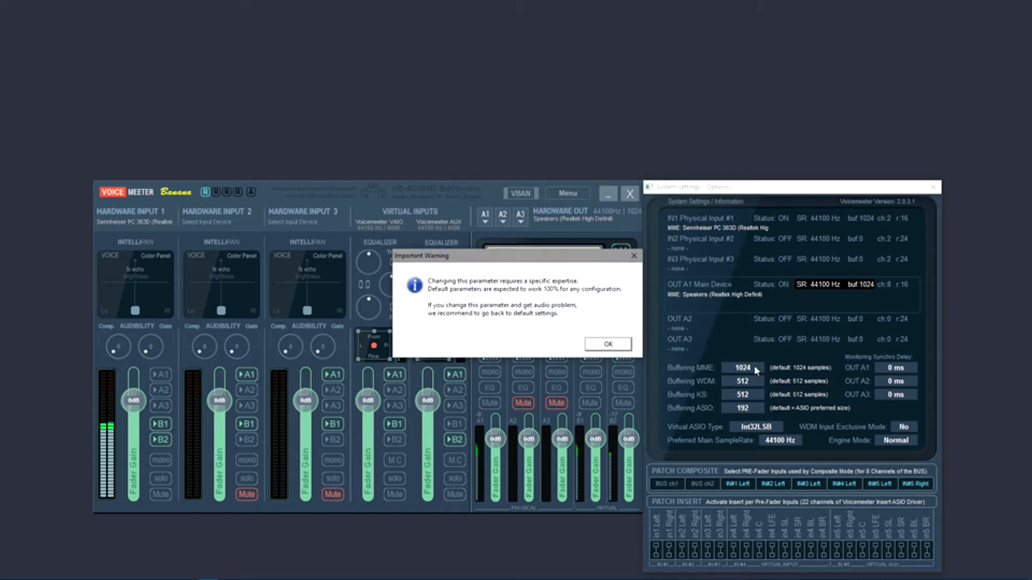
pyautogui.click(608, 346)
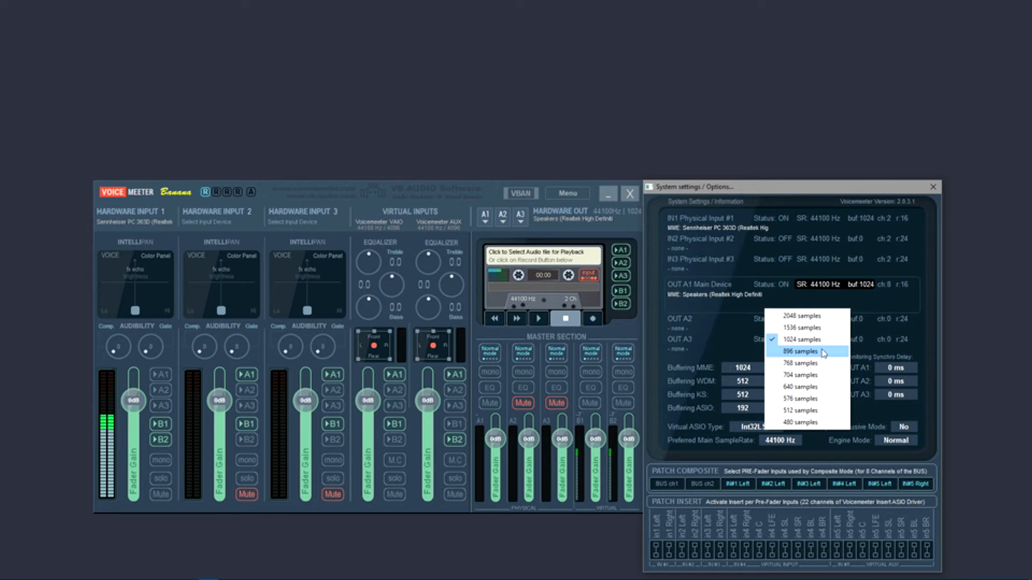
pyautogui.click(828, 422)
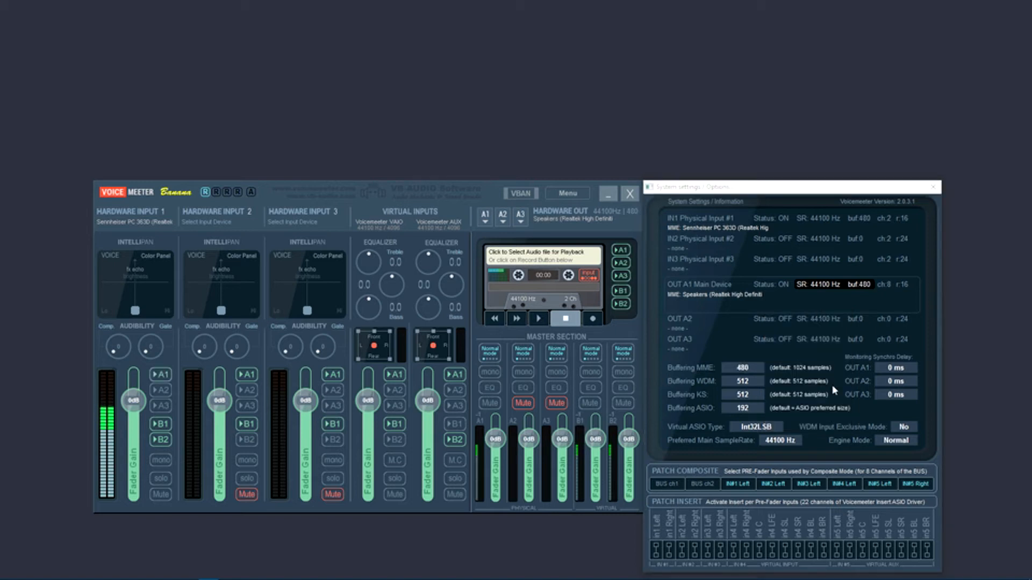
# Examine the sample counts available for the MME buffering again
pyautogui.click(161, 376)
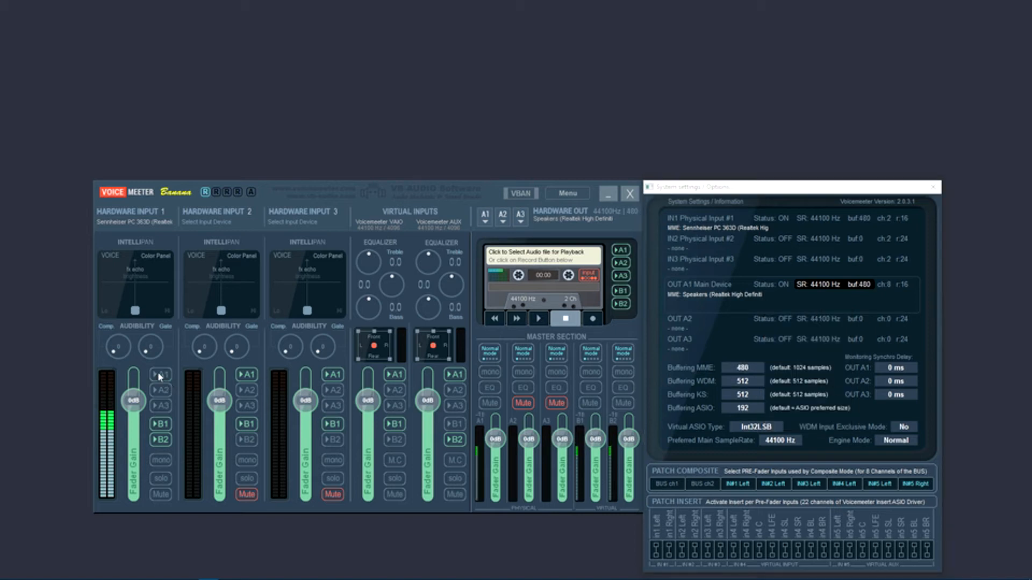
pyautogui.click(745, 380)
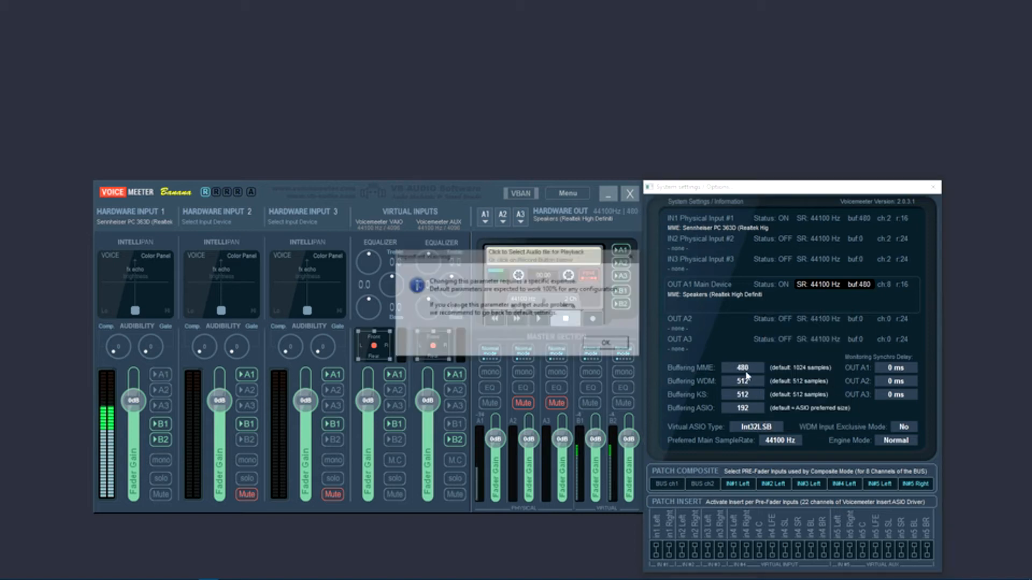
pyautogui.click(613, 346)
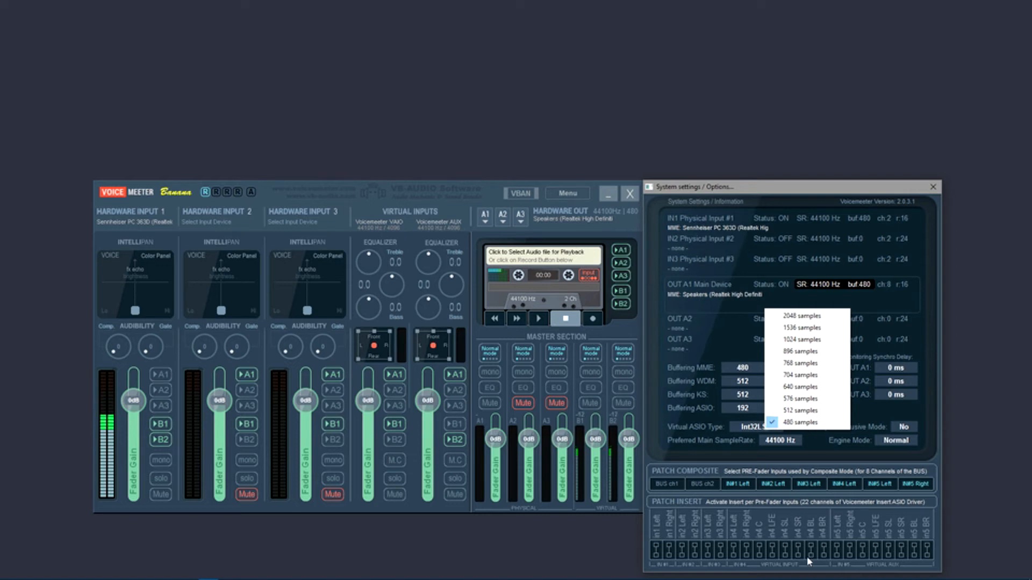
# Open the Windows playback devices and bring up the advanced format properties of the VoiceMeeter Input device
pyautogui.rightClick(964, 572)
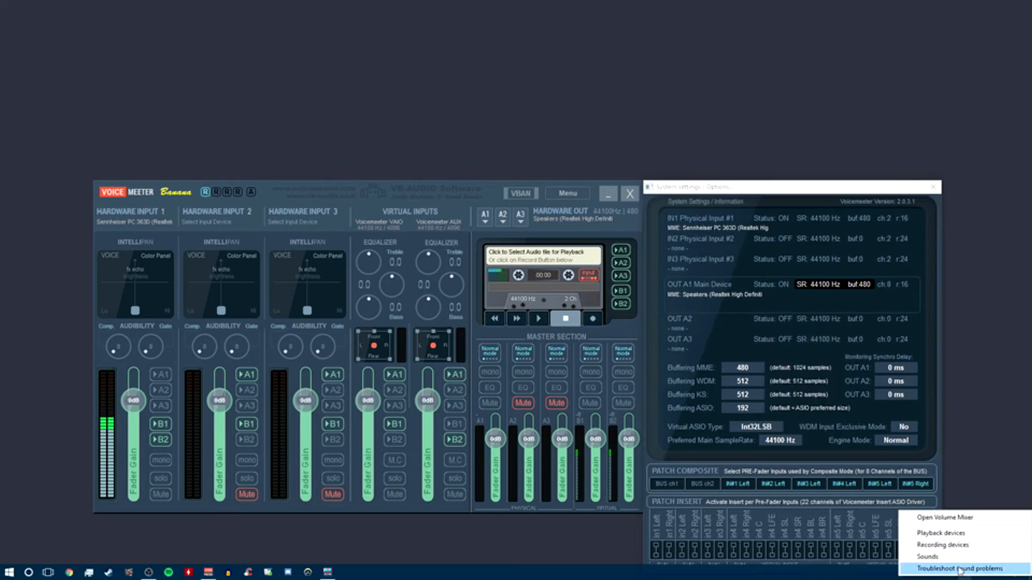
pyautogui.click(940, 533)
pyautogui.moveTo(277, 147); pyautogui.dragTo(662, 187)
pyautogui.rightClick(653, 280)
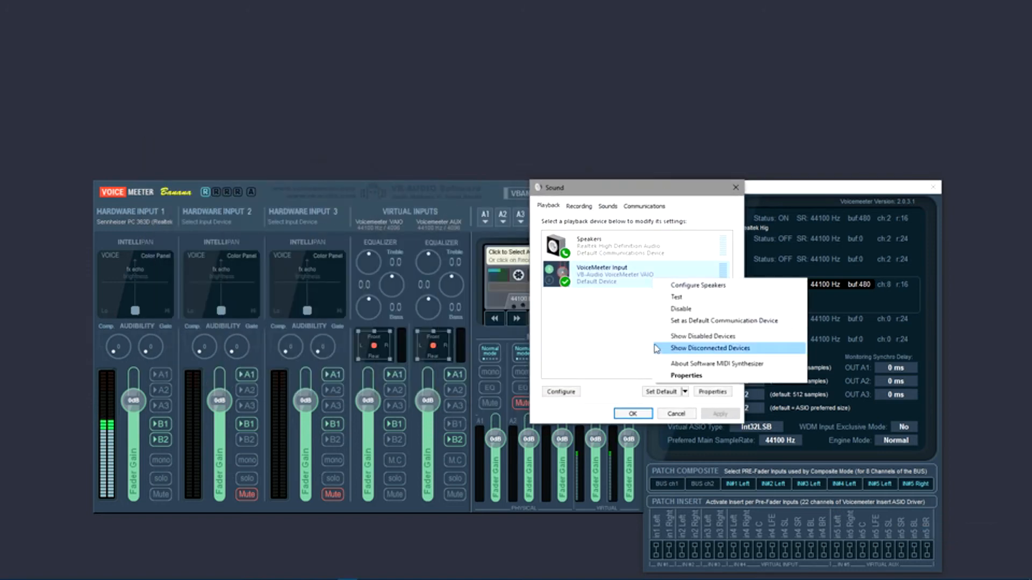
pyautogui.click(675, 376)
pyautogui.click(622, 248)
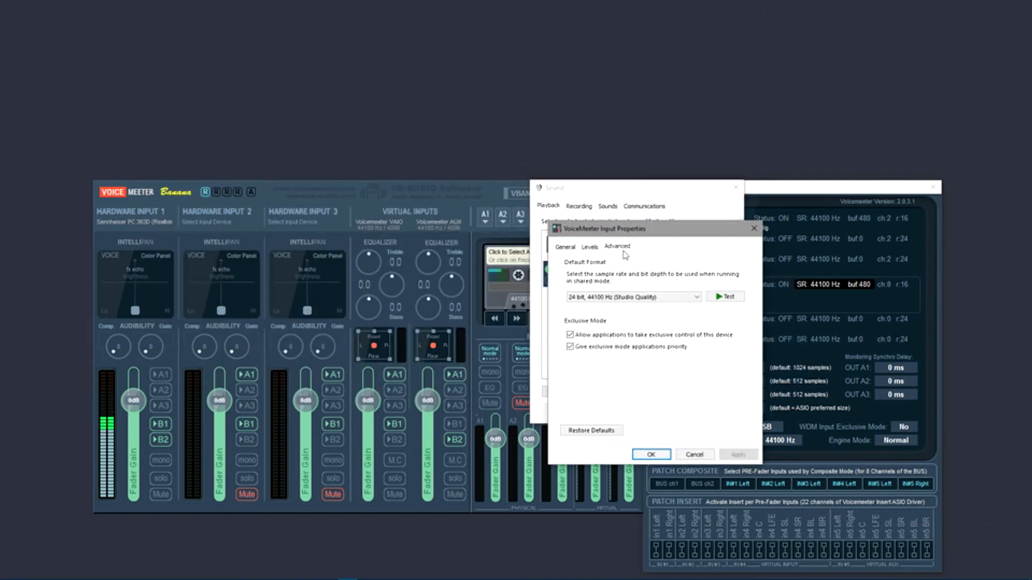
# Play the test sound for VoiceMeeter Input in its 24 bit, 44100 Hz format and close the sound settings
pyautogui.click(738, 300)
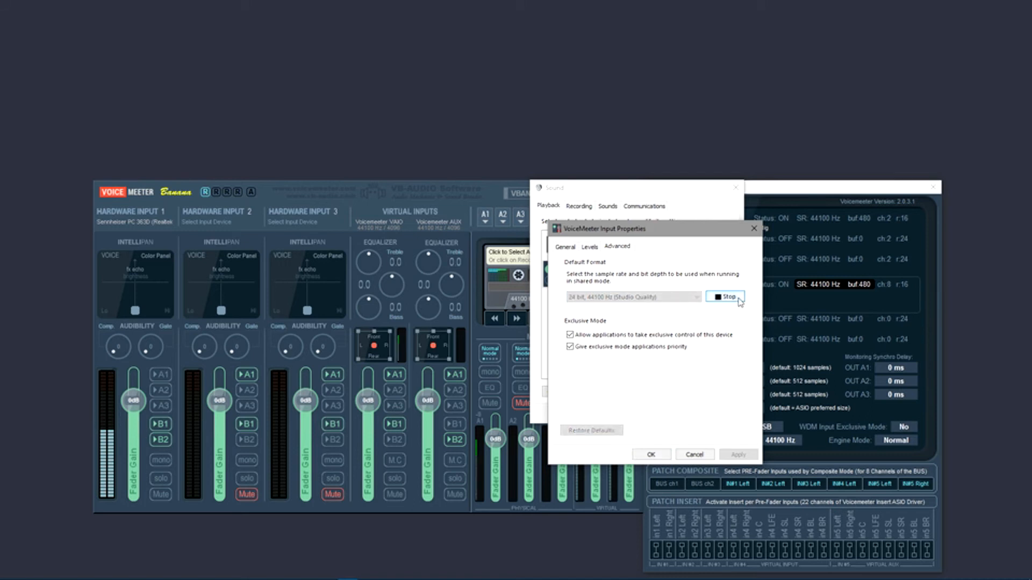
pyautogui.click(651, 454)
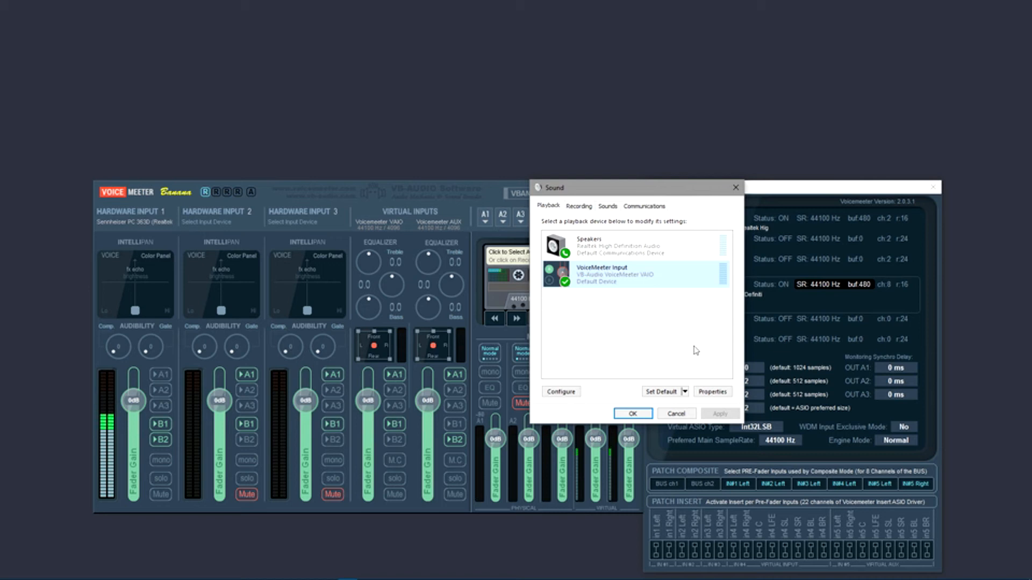
pyautogui.click(736, 187)
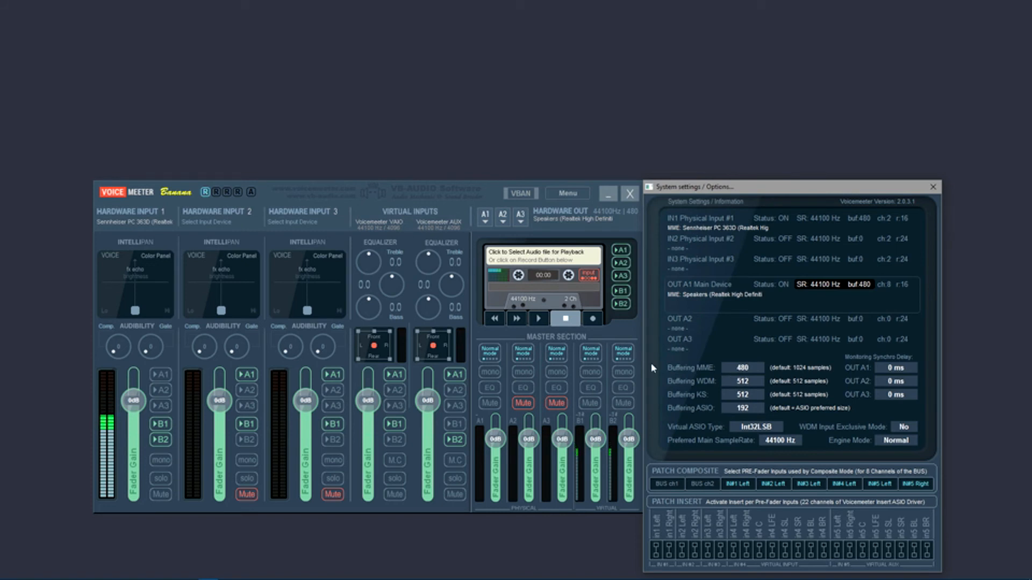
# Compare the driver types offered for the Hardware Input 1 device and the A1 output device
pyautogui.click(139, 218)
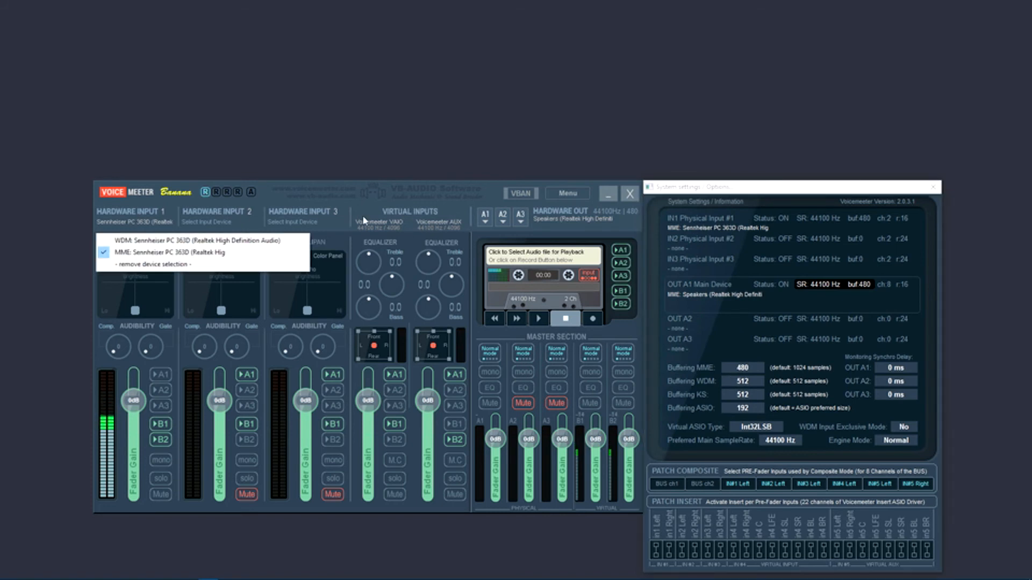
pyautogui.click(482, 222)
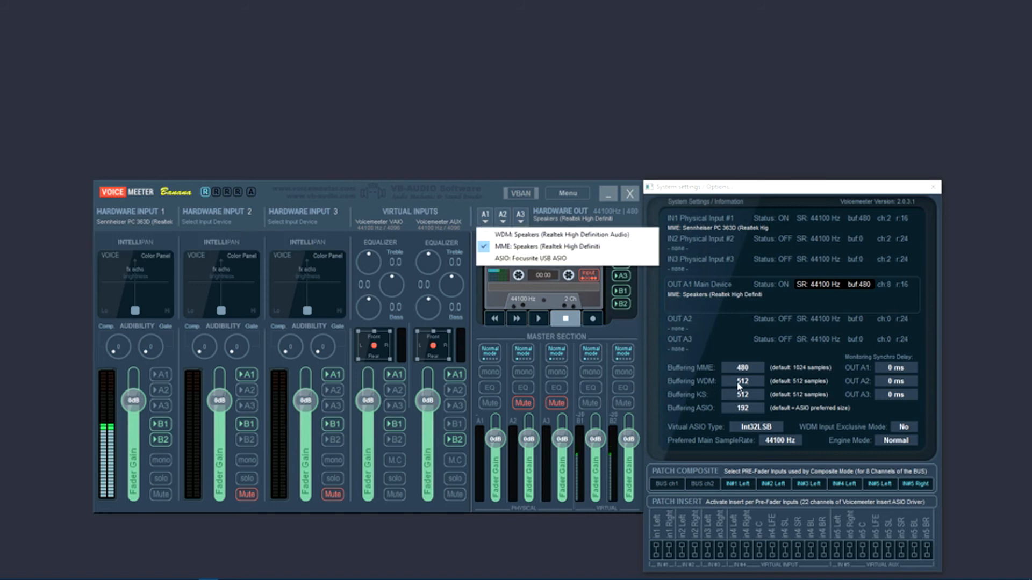
pyautogui.click(497, 188)
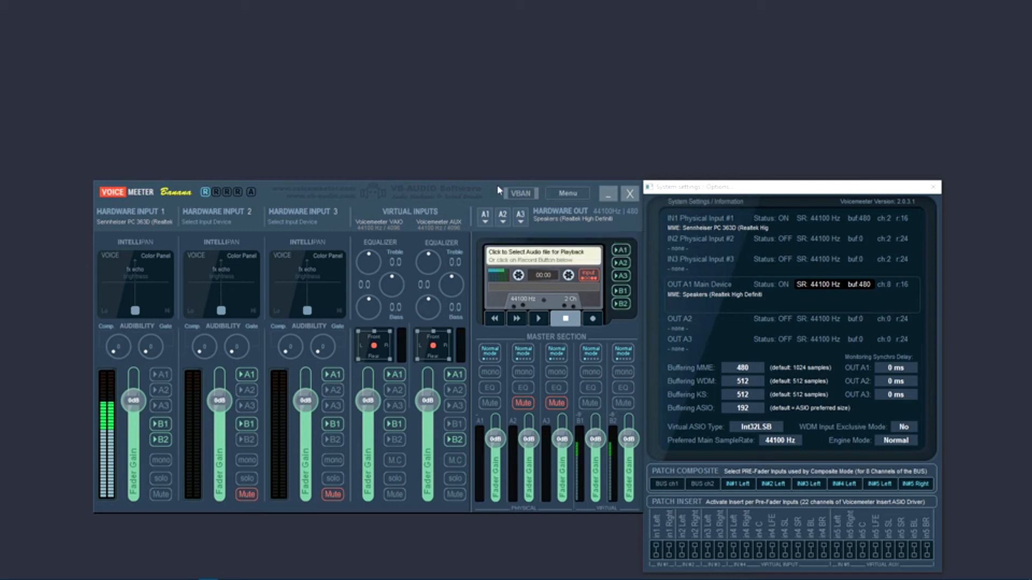
pyautogui.click(585, 195)
# Assign WDM: Sennheiser PC 363D (Realtek High Definition Audio) to Hardware Input 2, unmute it for a sound comparison and mute it again
pyautogui.click(223, 220)
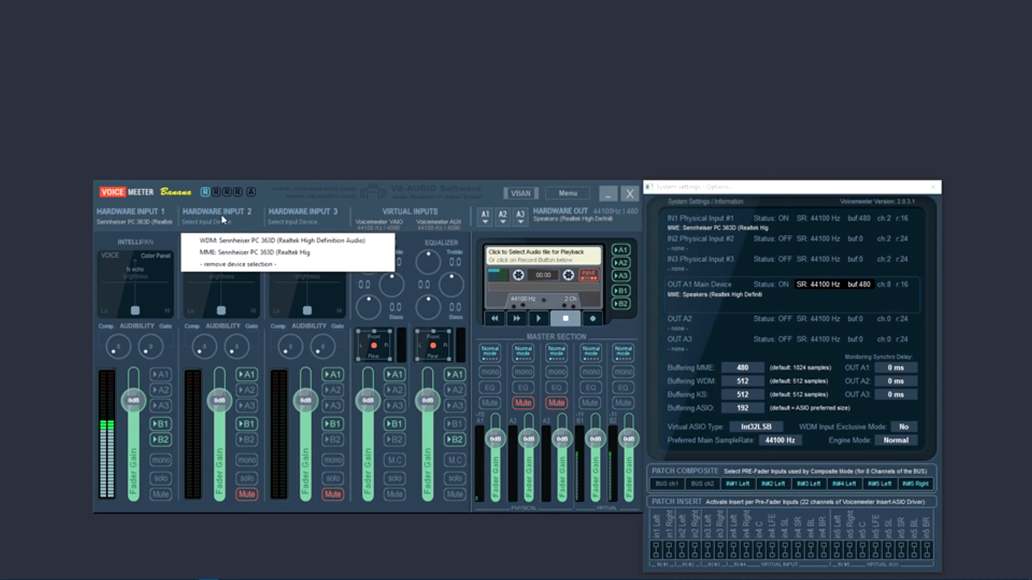
pyautogui.click(235, 242)
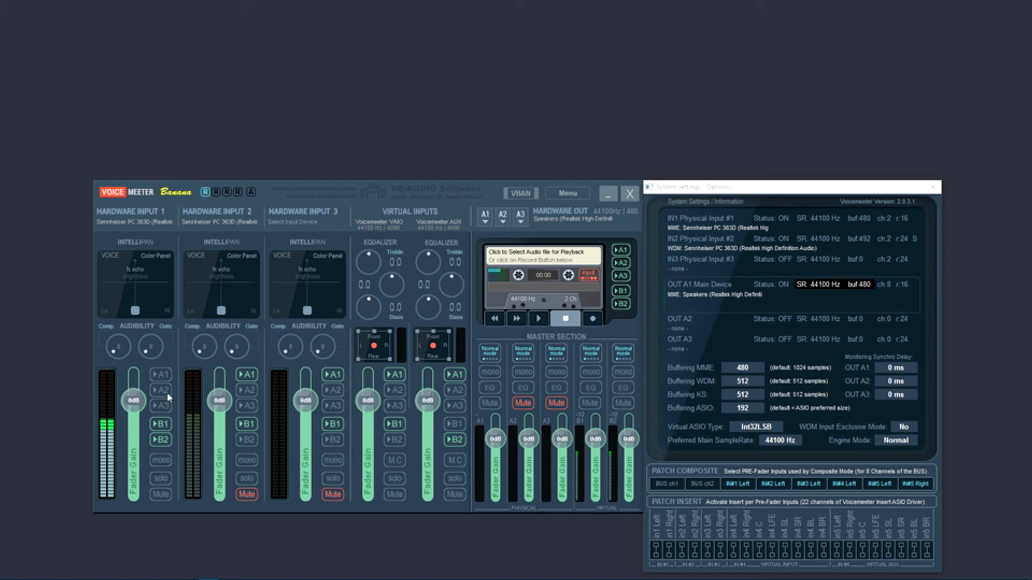
pyautogui.click(247, 494)
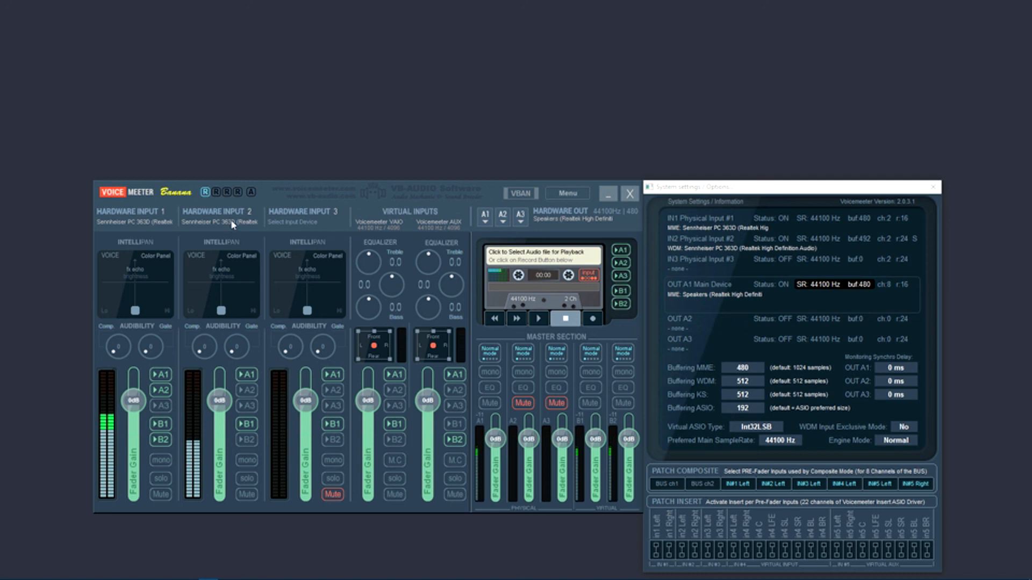
pyautogui.click(252, 495)
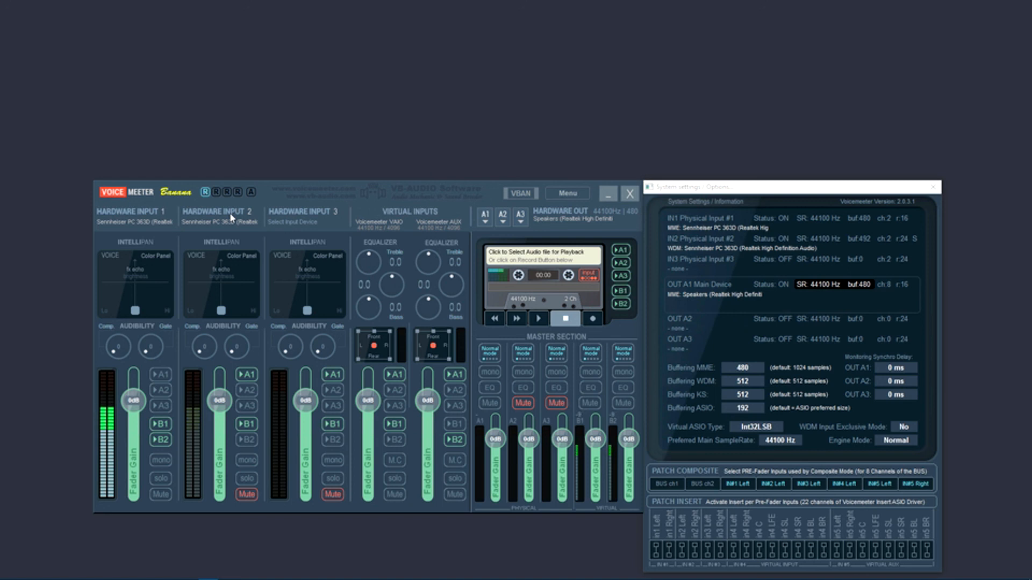
# Open the device choices for Hardware Input 1
pyautogui.click(134, 218)
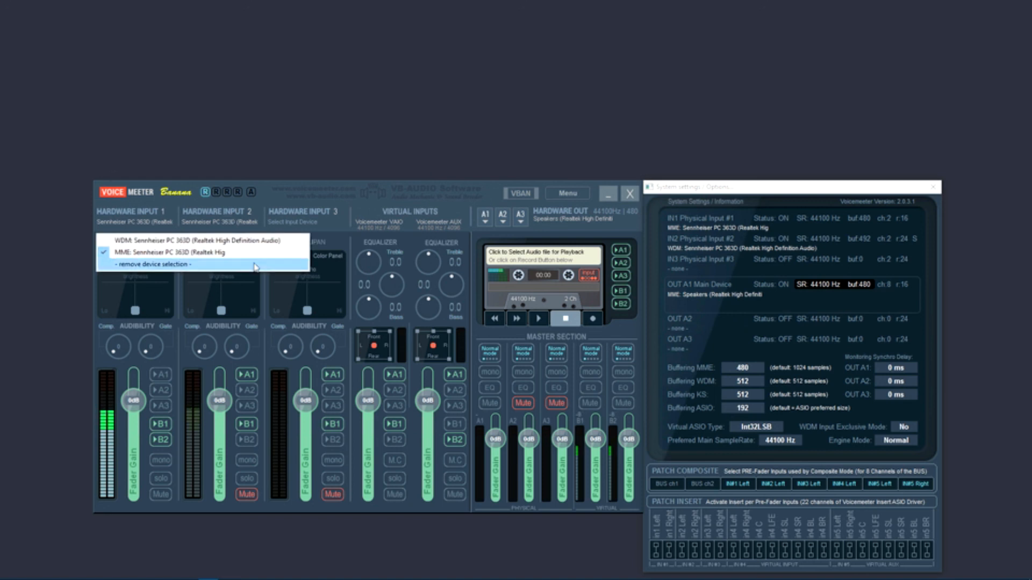